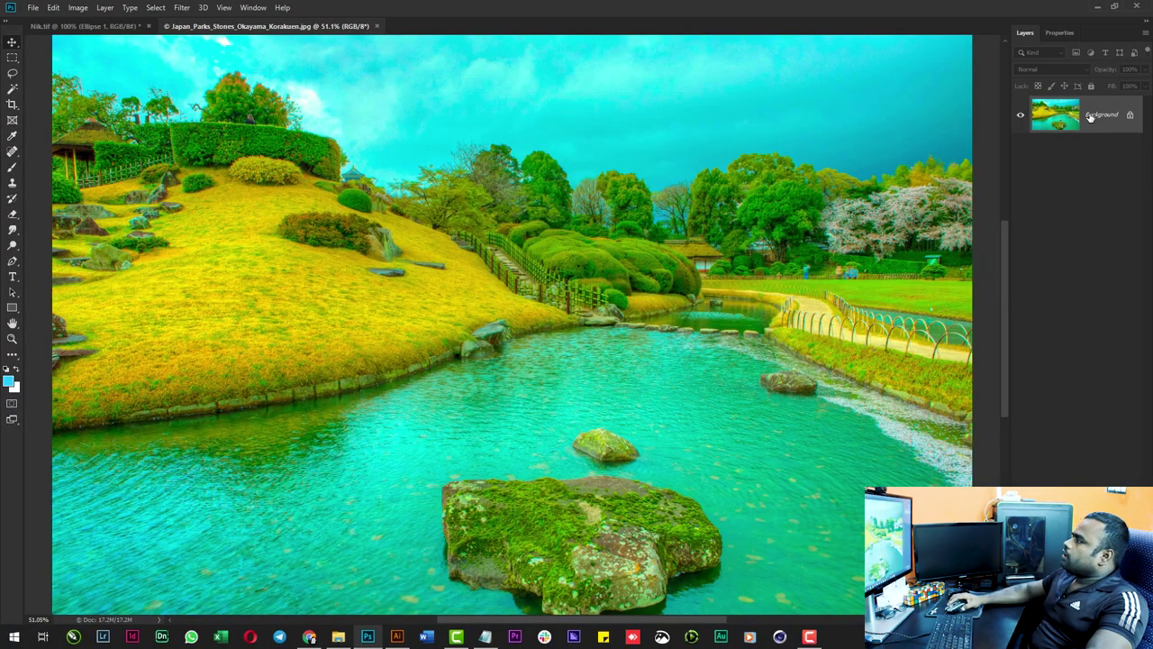
- Duplicate the Background layer to create a Background copy layer above it
{"action": "right_click", "coordinate": [1090, 117]}
{"action": "left_click", "coordinate": [1094, 137]}
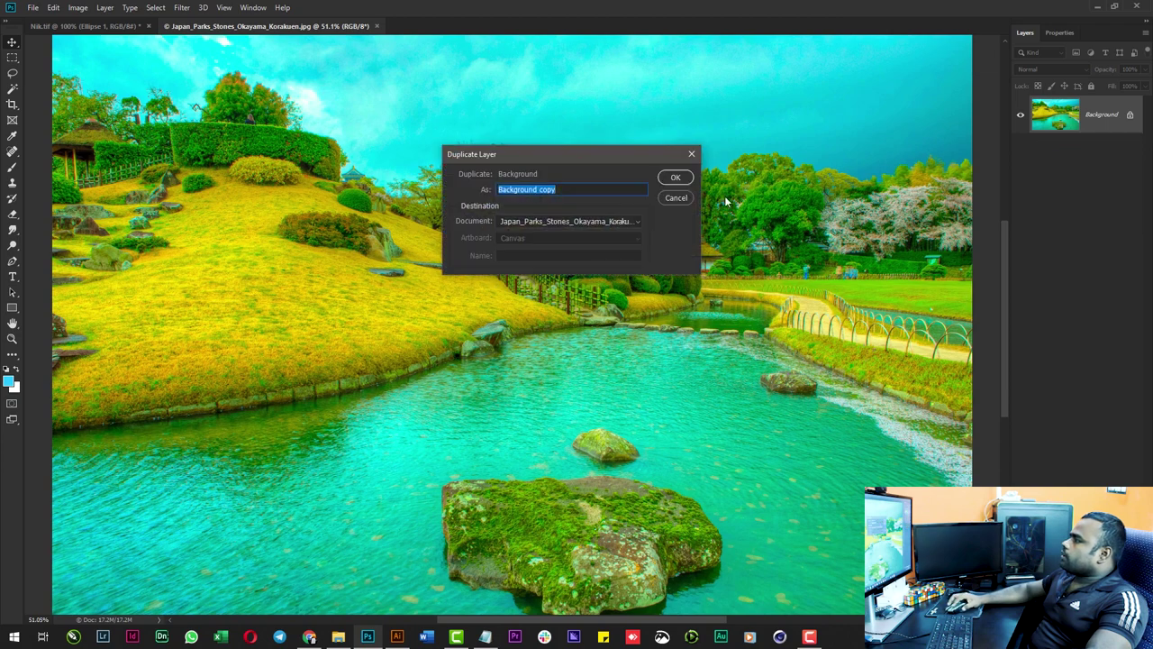
{"action": "left_click", "coordinate": [675, 177]}
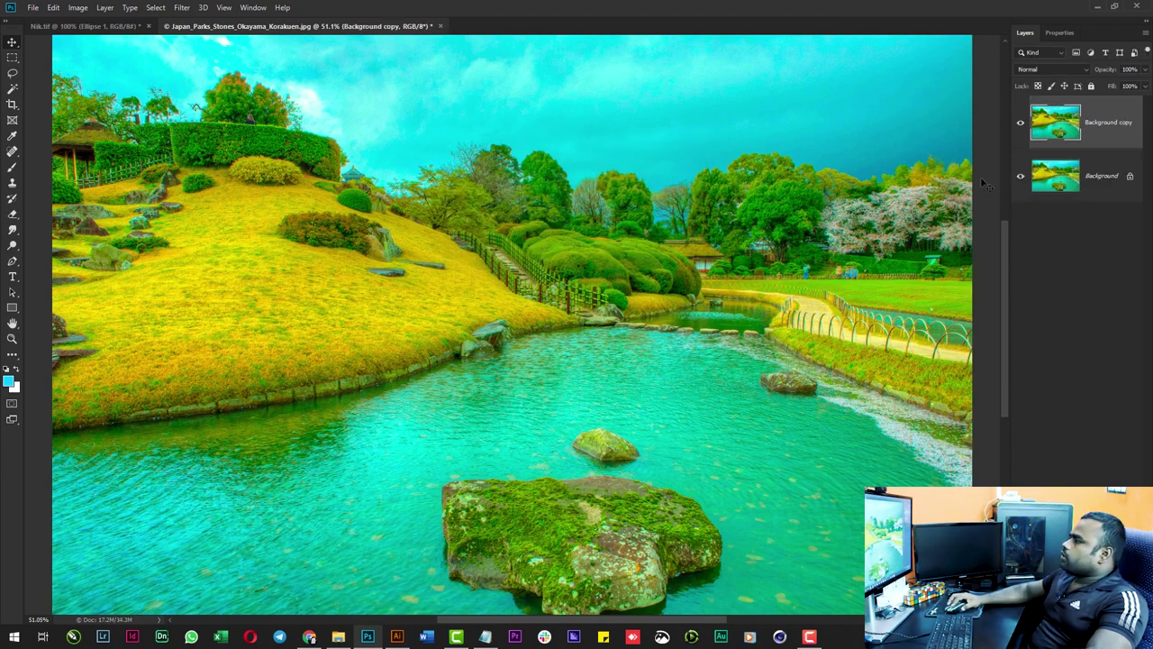
{"action": "left_click", "coordinate": [78, 7]}
- Open Levels on Background copy and pick the gray-point eyedropper
{"action": "mouse_move", "coordinate": [117, 38]}
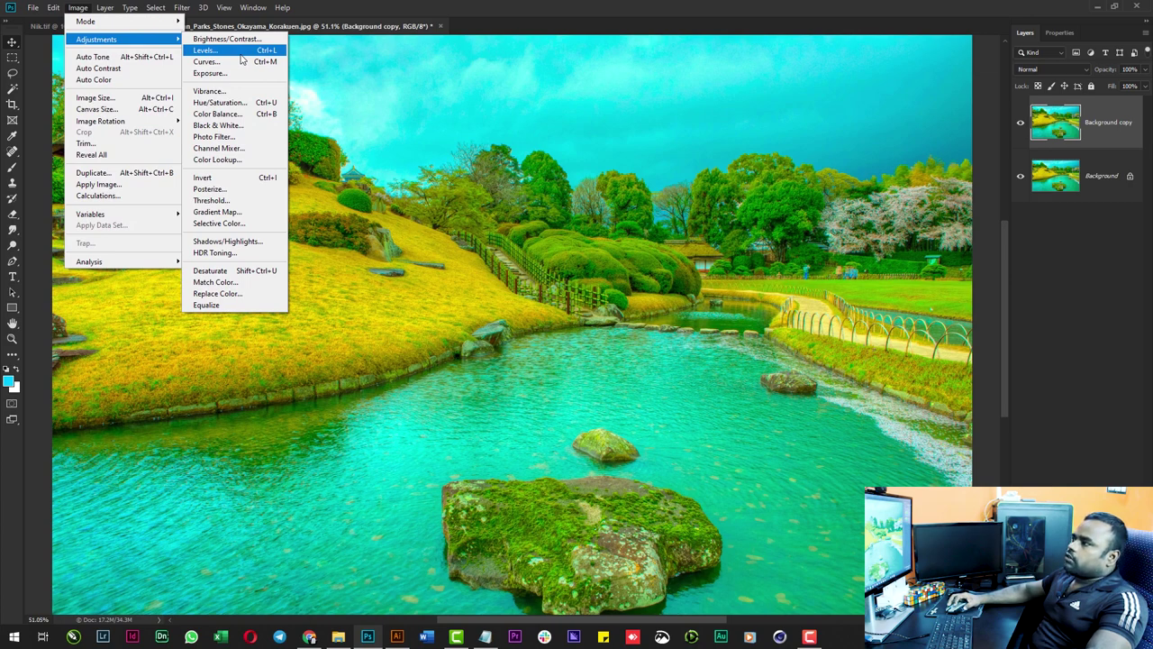
{"action": "left_click", "coordinate": [241, 56]}
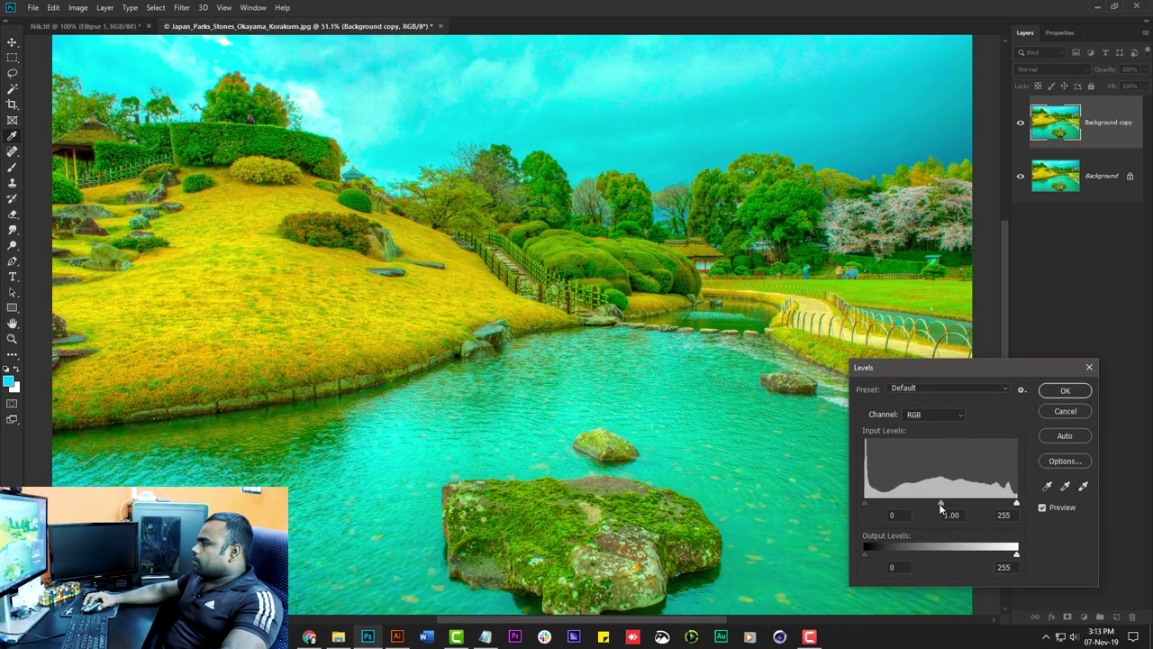
{"action": "mouse_move", "coordinate": [942, 498]}
{"action": "left_mouse_down"}
{"action": "mouse_move", "coordinate": [969, 500]}
{"action": "mouse_move", "coordinate": [942, 500]}
{"action": "left_mouse_up"}
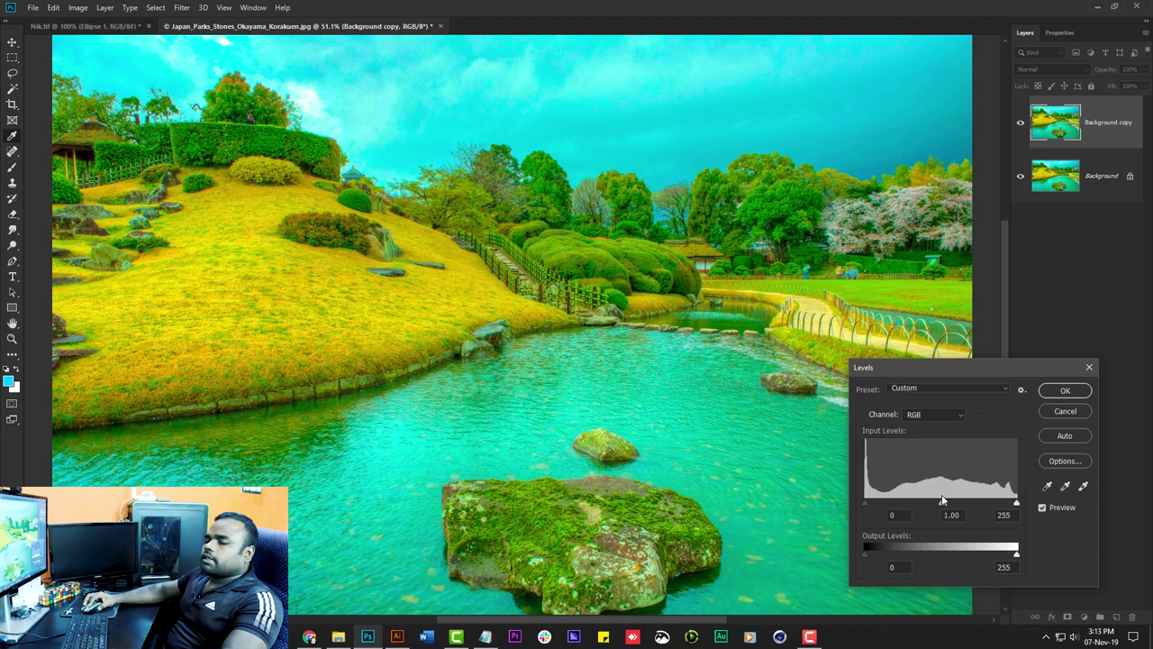
{"action": "left_click", "coordinate": [1048, 487]}
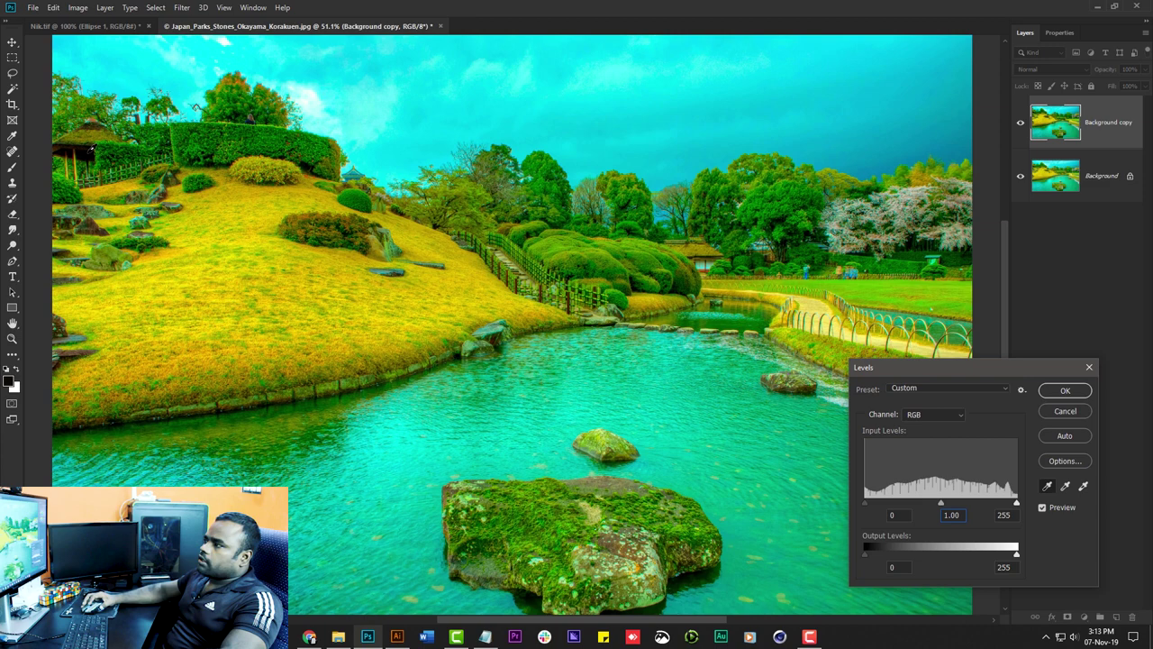
{"action": "left_click", "coordinate": [1064, 486]}
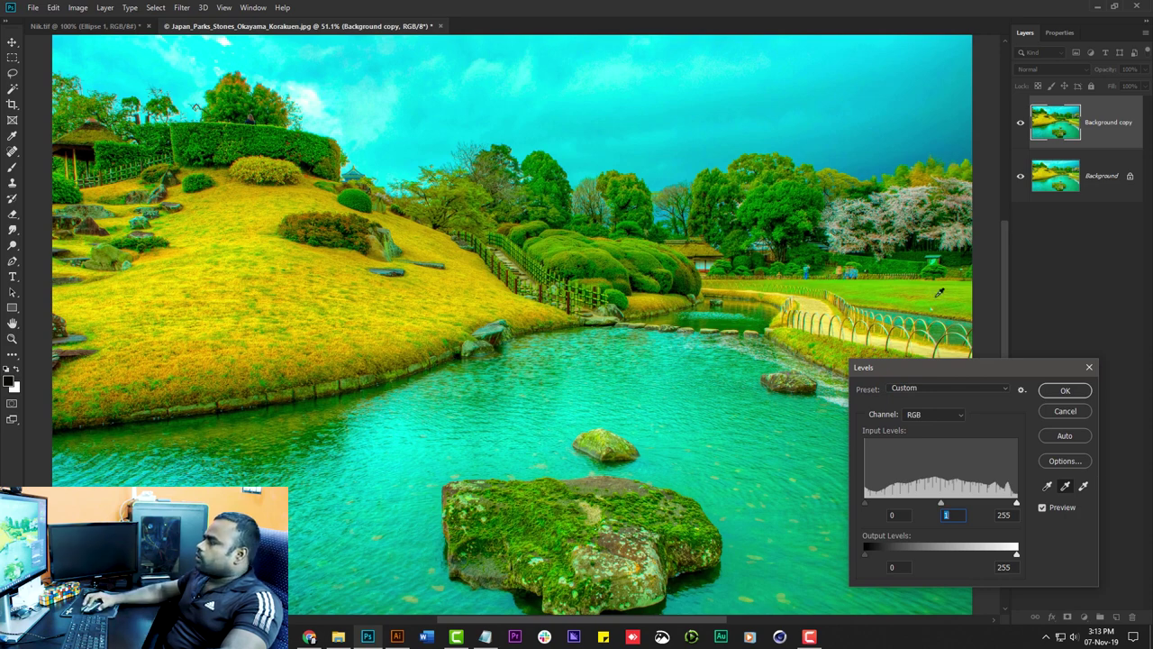
- Sample the water and trees as neutral gray to cool the colour cast
{"action": "left_click_drag", "start_coordinate": [946, 365], "coordinate": [927, 408]}
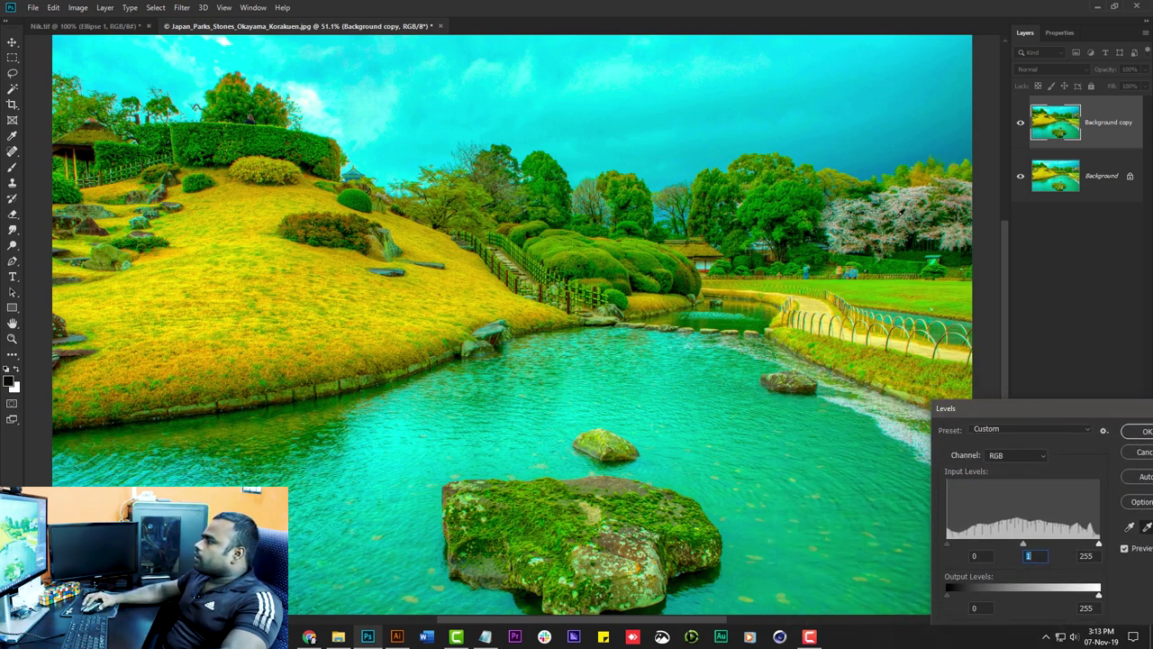
{"action": "left_click", "coordinate": [891, 427]}
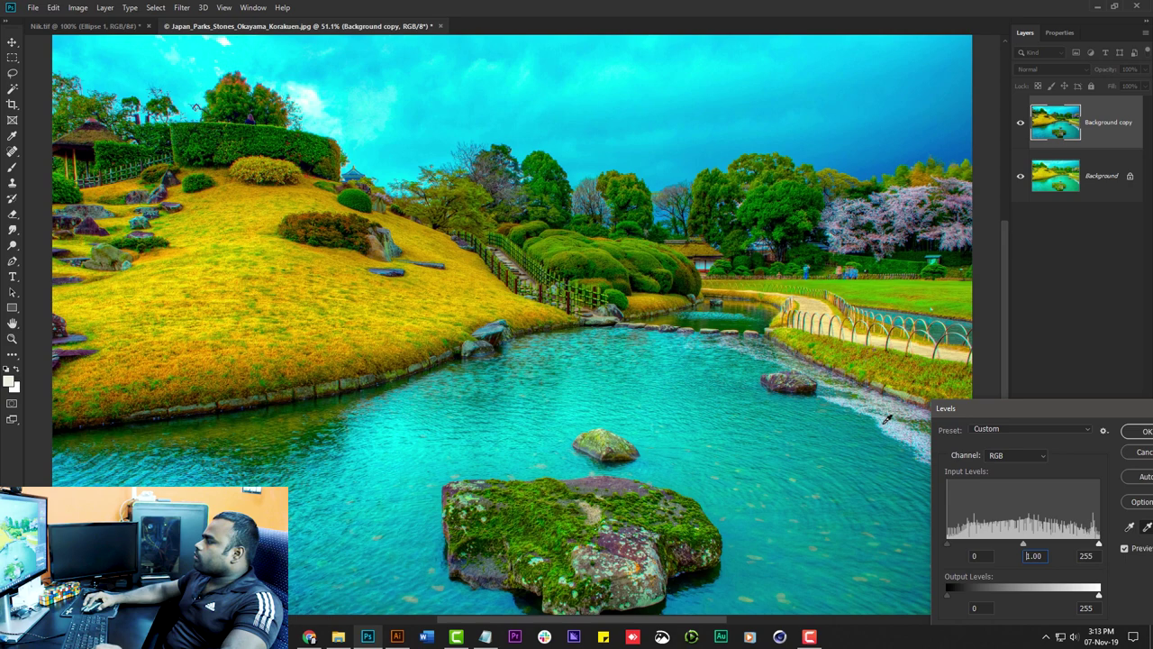
{"action": "left_click", "coordinate": [886, 421]}
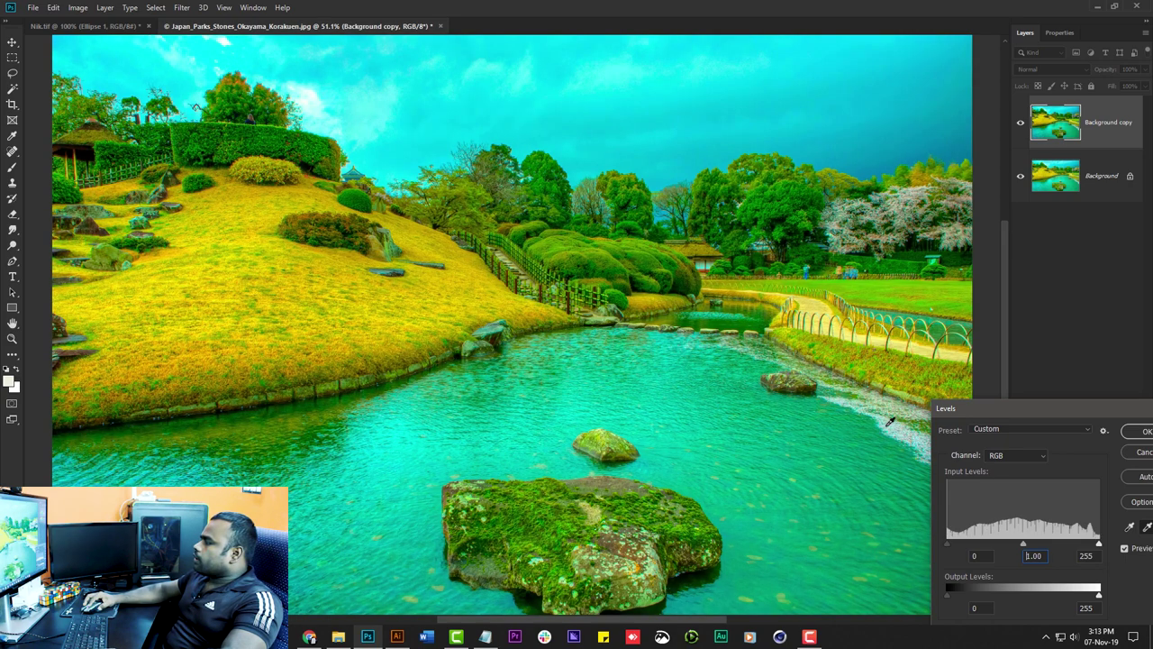
{"action": "left_click", "coordinate": [916, 186]}
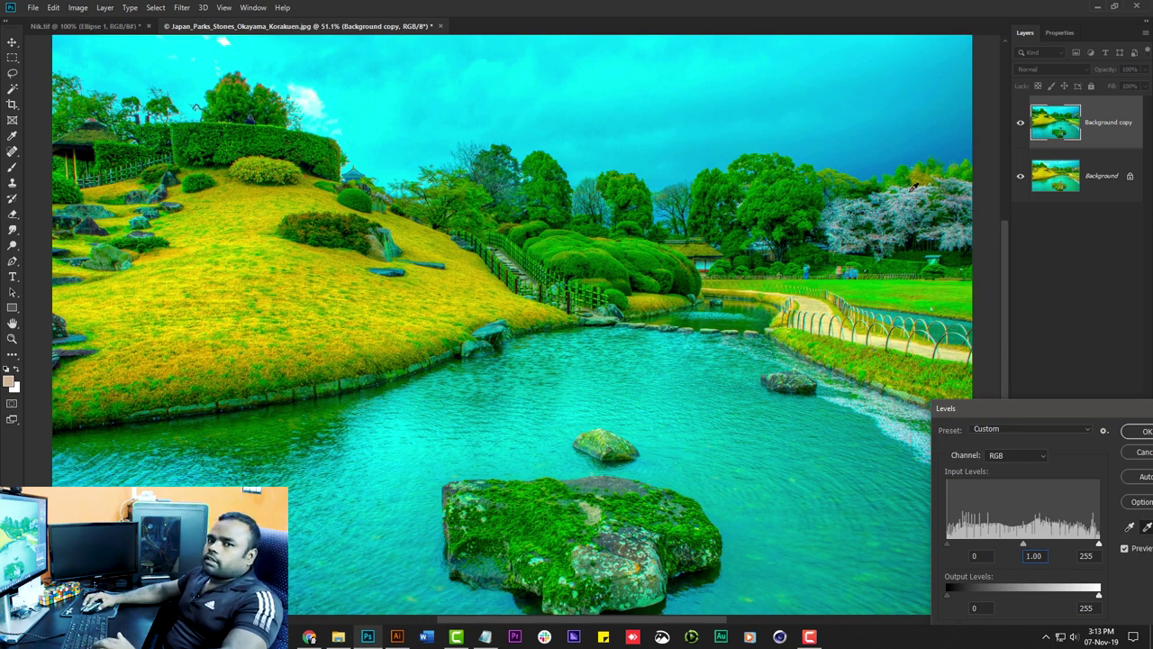
{"action": "left_click_drag", "start_coordinate": [1020, 416], "coordinate": [843, 282]}
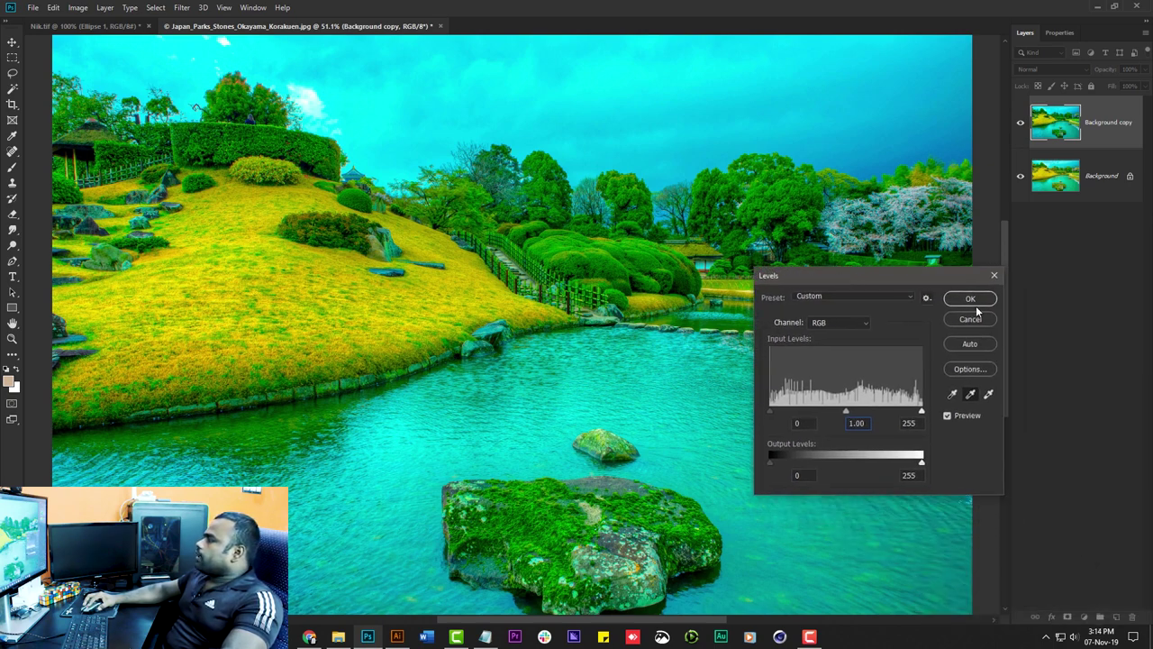
- Compare the Levels preview on and off, then apply the gray-point correction
{"action": "left_click", "coordinate": [948, 415]}
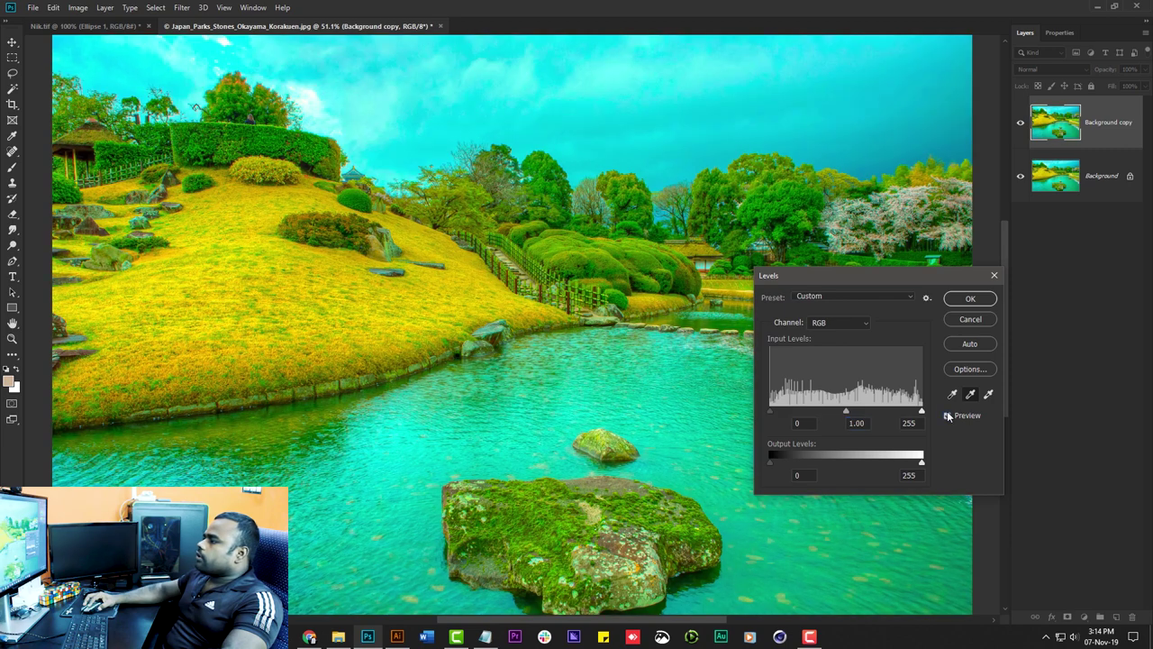
{"action": "left_click", "coordinate": [948, 415]}
{"action": "left_click", "coordinate": [948, 415]}
{"action": "left_click", "coordinate": [948, 416]}
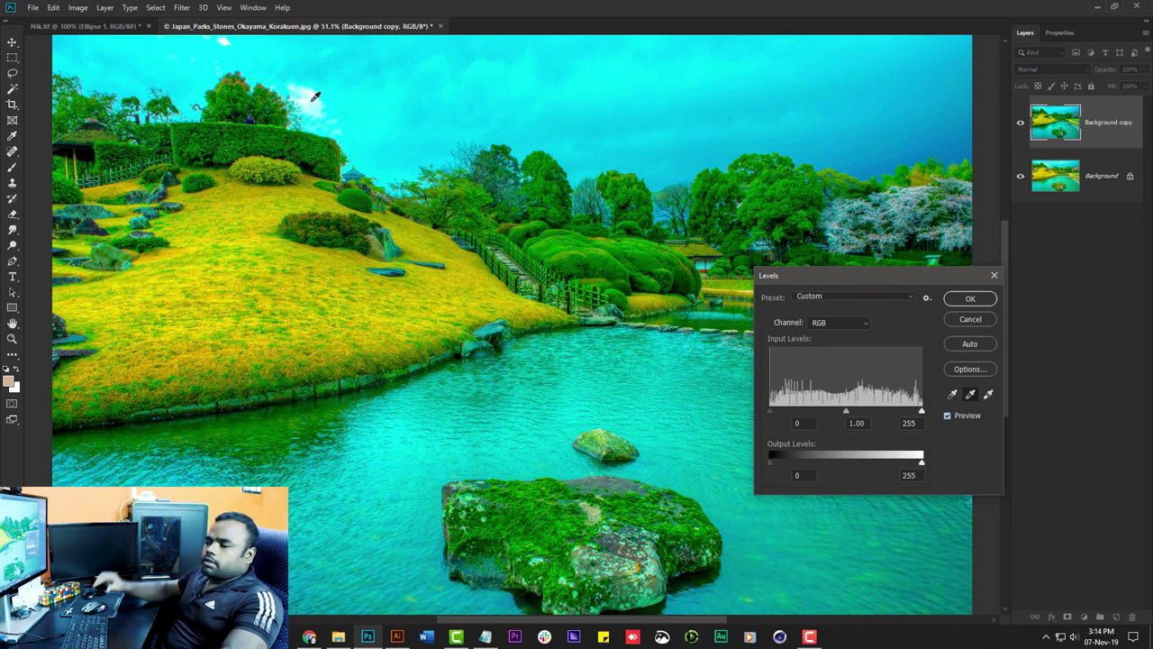
{"action": "left_click_drag", "start_coordinate": [842, 278], "coordinate": [879, 345]}
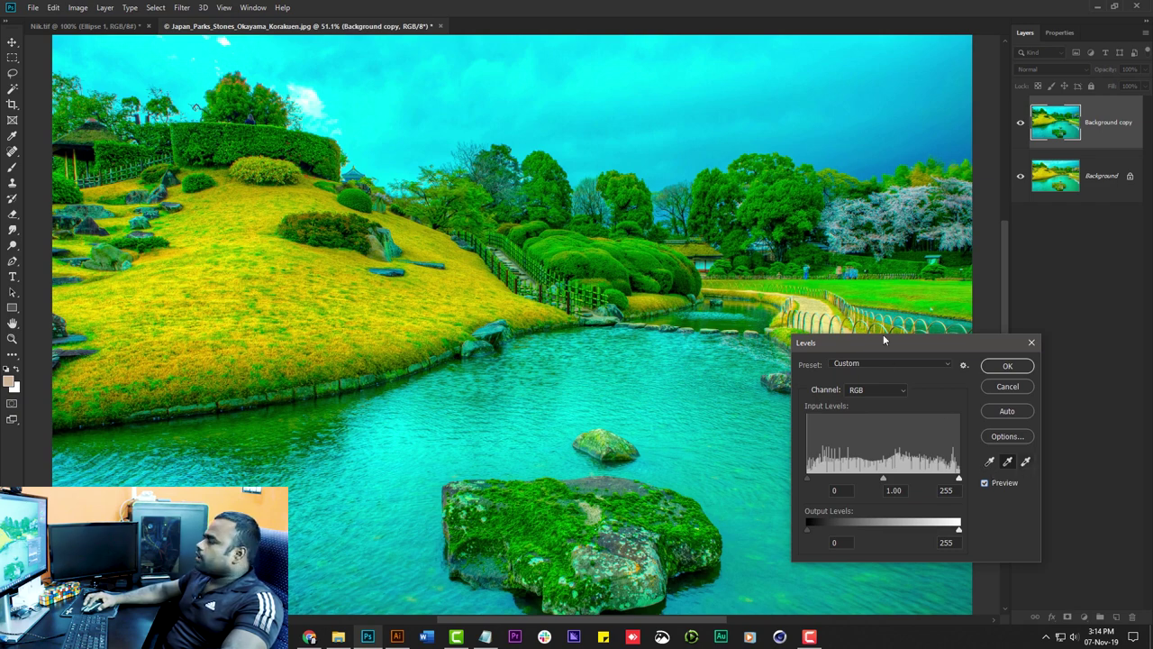
{"action": "key", "text": "Return"}
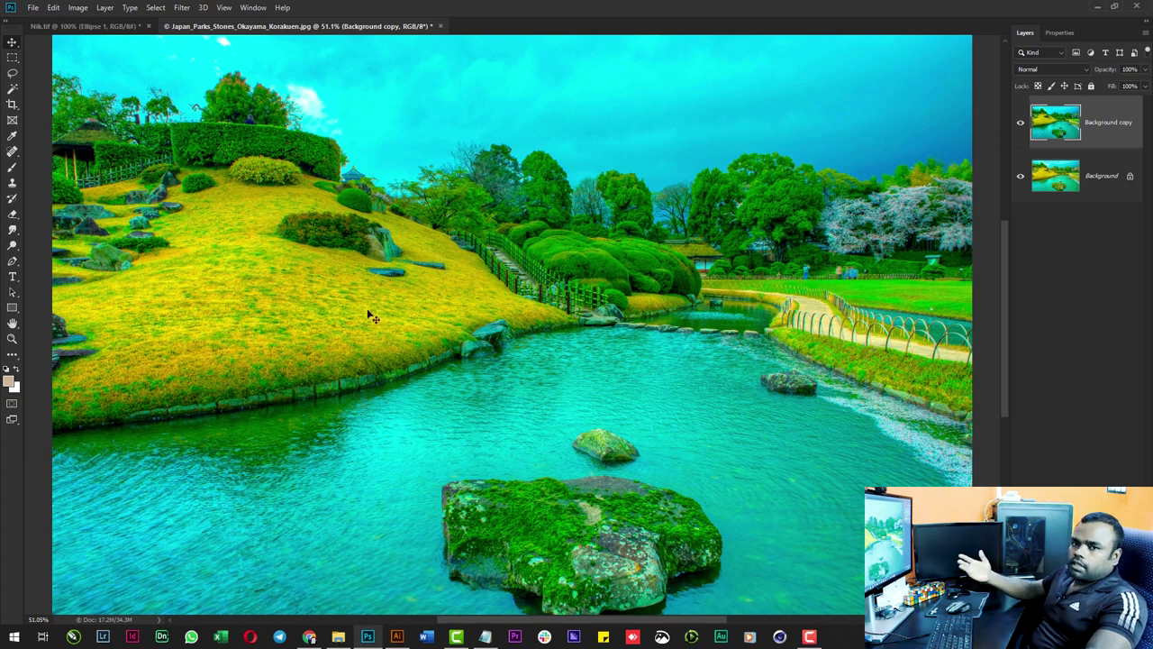
- Zoom out to fit the photo and launch Nik Color Efex Pro 4 on Background copy
{"action": "scroll", "coordinate": [401, 314], "scroll_direction": "down", "scroll_amount": 2}
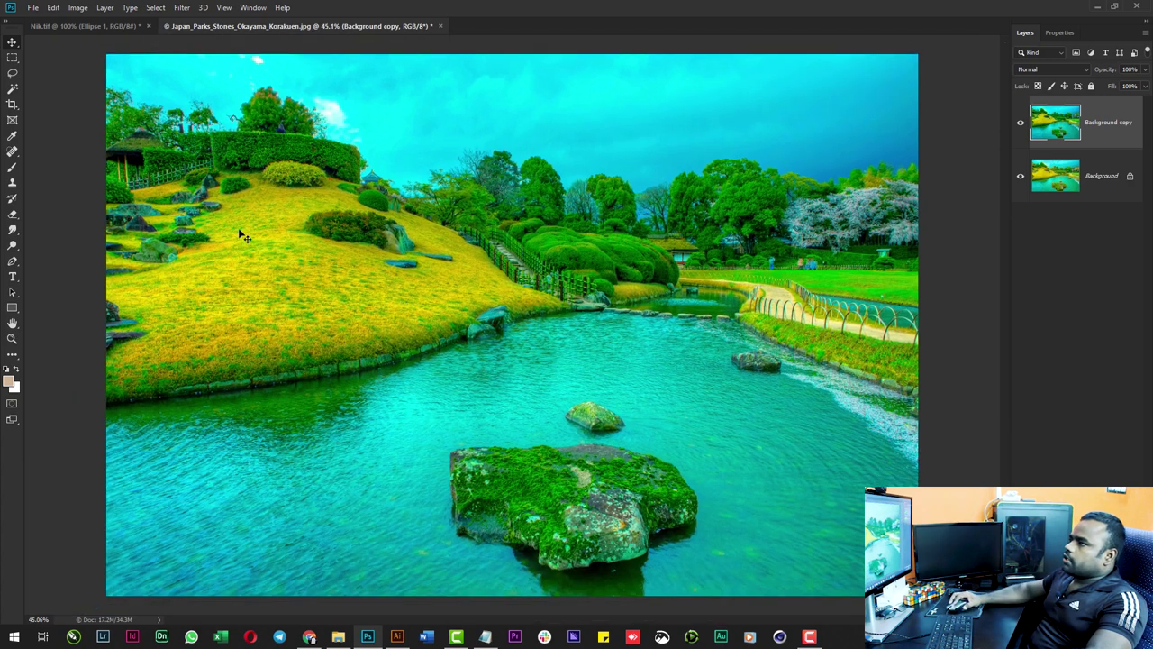
{"action": "left_click", "coordinate": [181, 8]}
{"action": "mouse_move", "coordinate": [251, 265]}
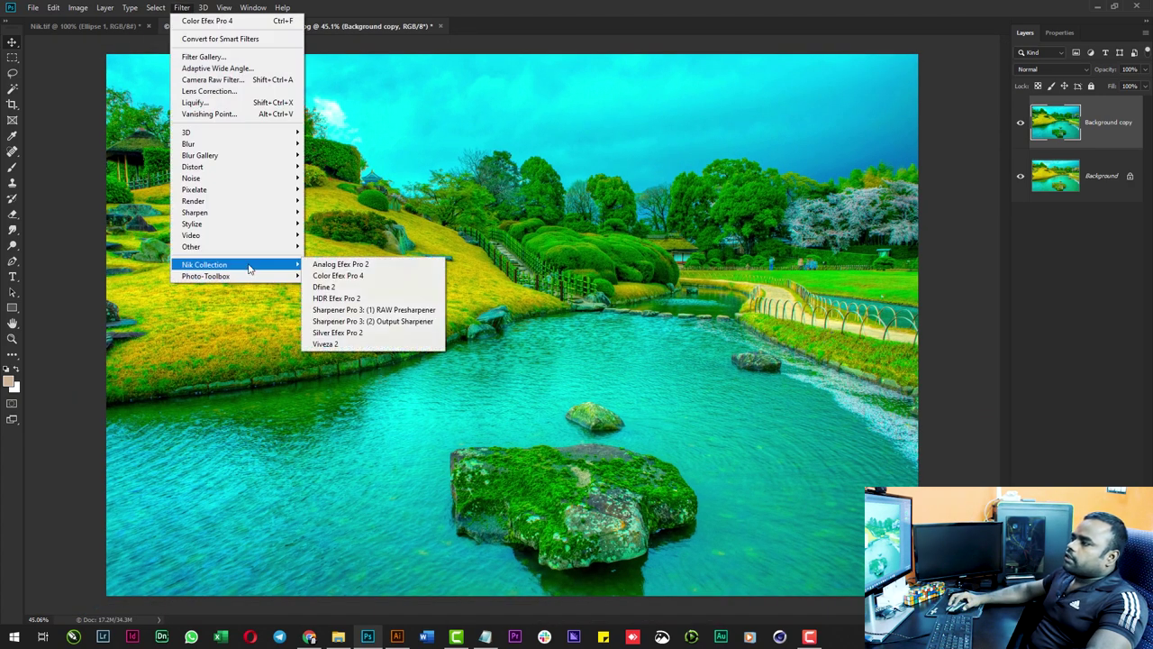
{"action": "left_click", "coordinate": [392, 279]}
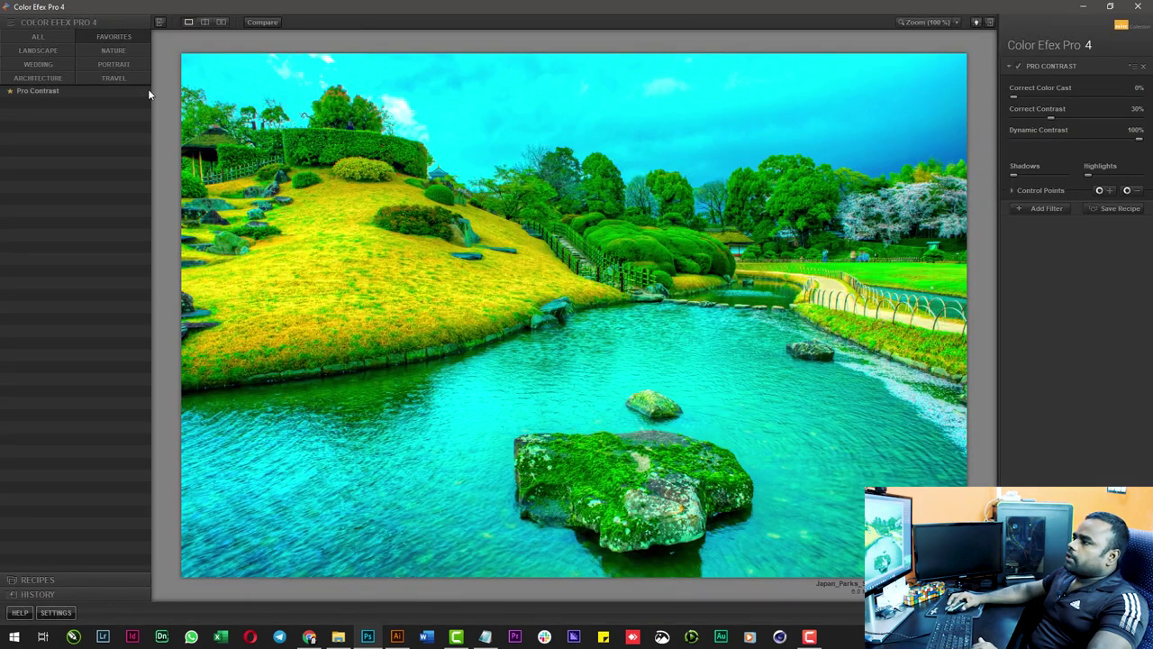
- Try the 01 Neutral and 02 Auto Enhance presets, then settle on 03 - Dynamic Contrast
{"action": "left_click", "coordinate": [144, 90]}
{"action": "left_click", "coordinate": [79, 119]}
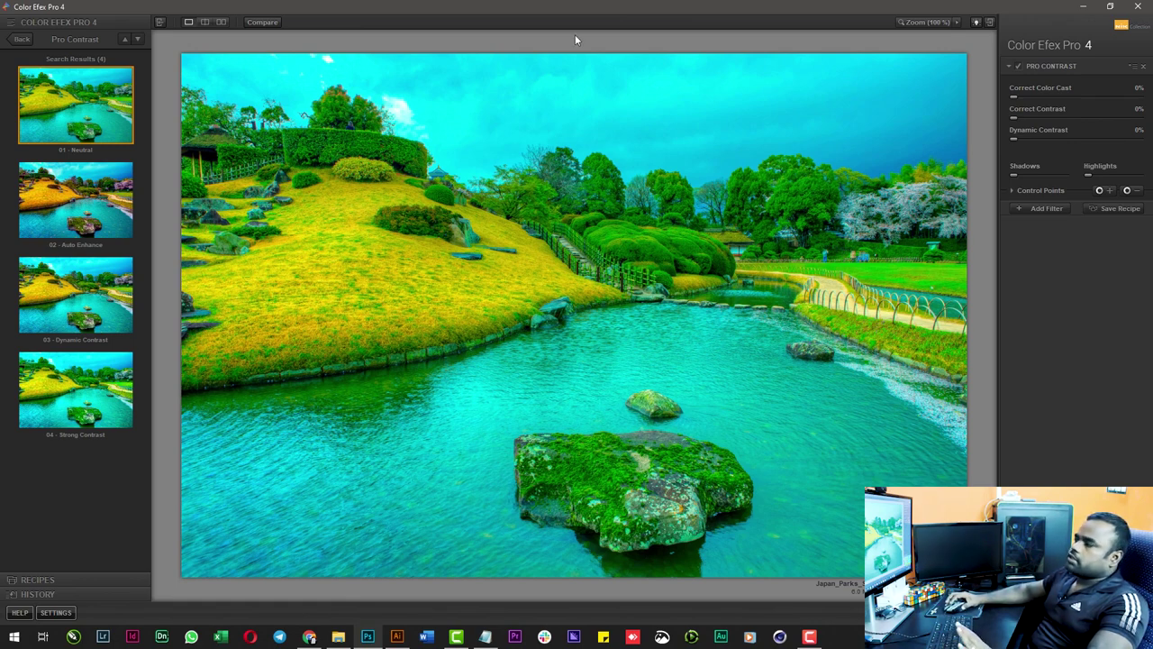
{"action": "left_click", "coordinate": [81, 215]}
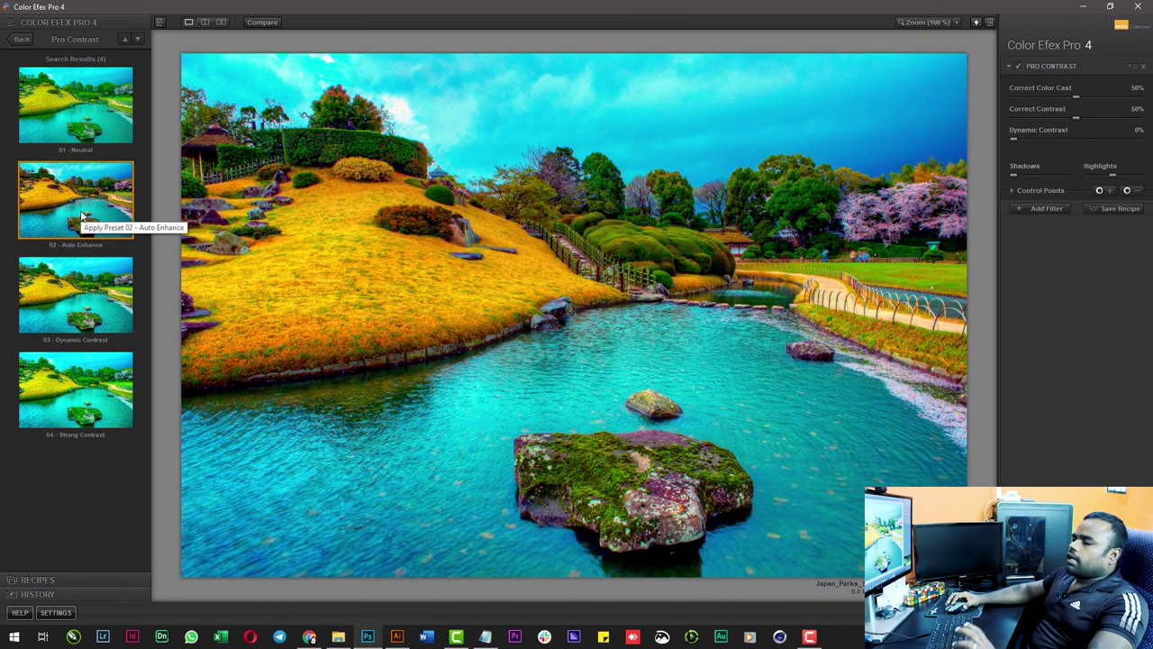
{"action": "left_click", "coordinate": [70, 278]}
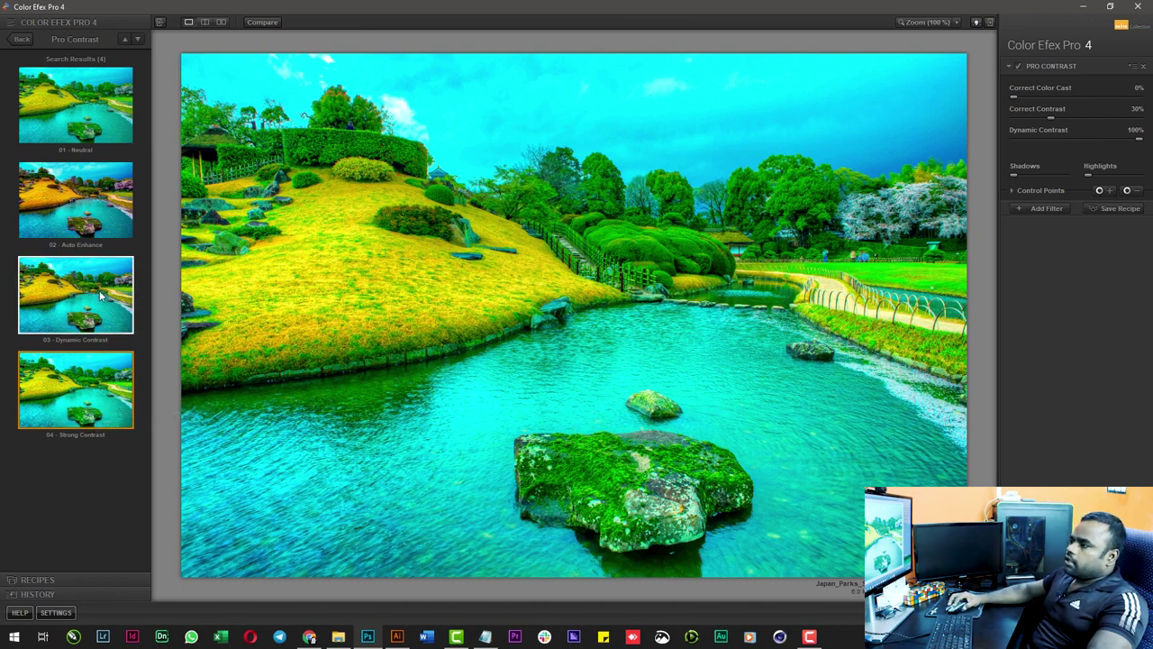
{"action": "left_click", "coordinate": [70, 317]}
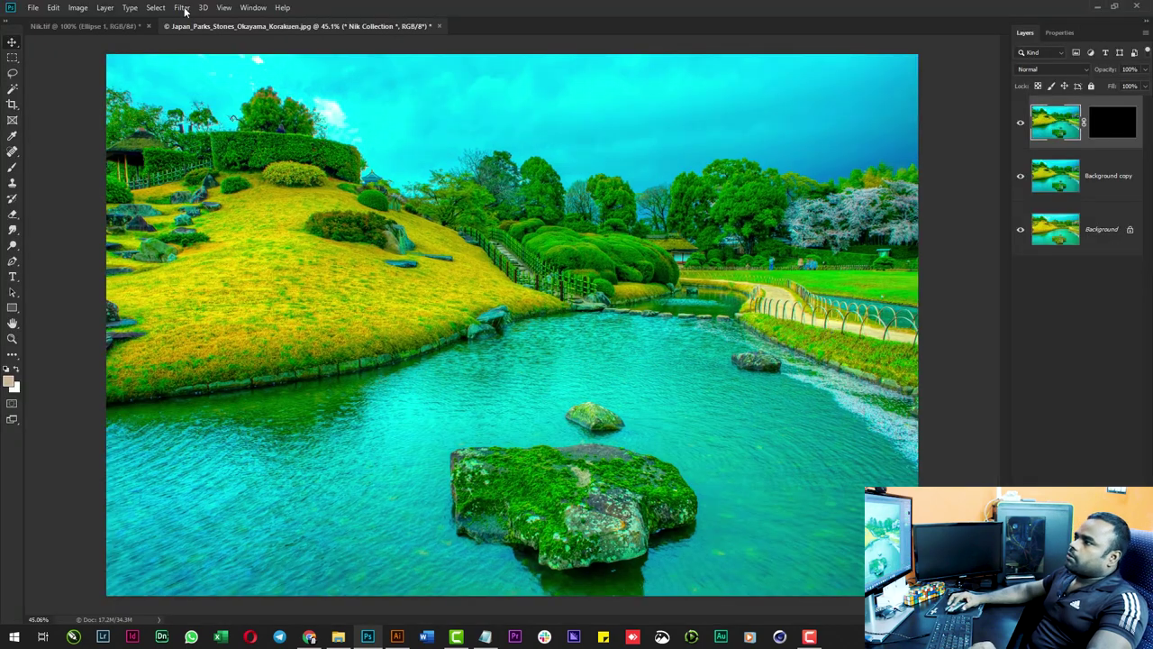
- Return the Pro Contrast result to Photoshop, hide Background copy, and compare the new layer on and off
{"action": "left_click", "coordinate": [182, 8]}
{"action": "left_click", "coordinate": [207, 24]}
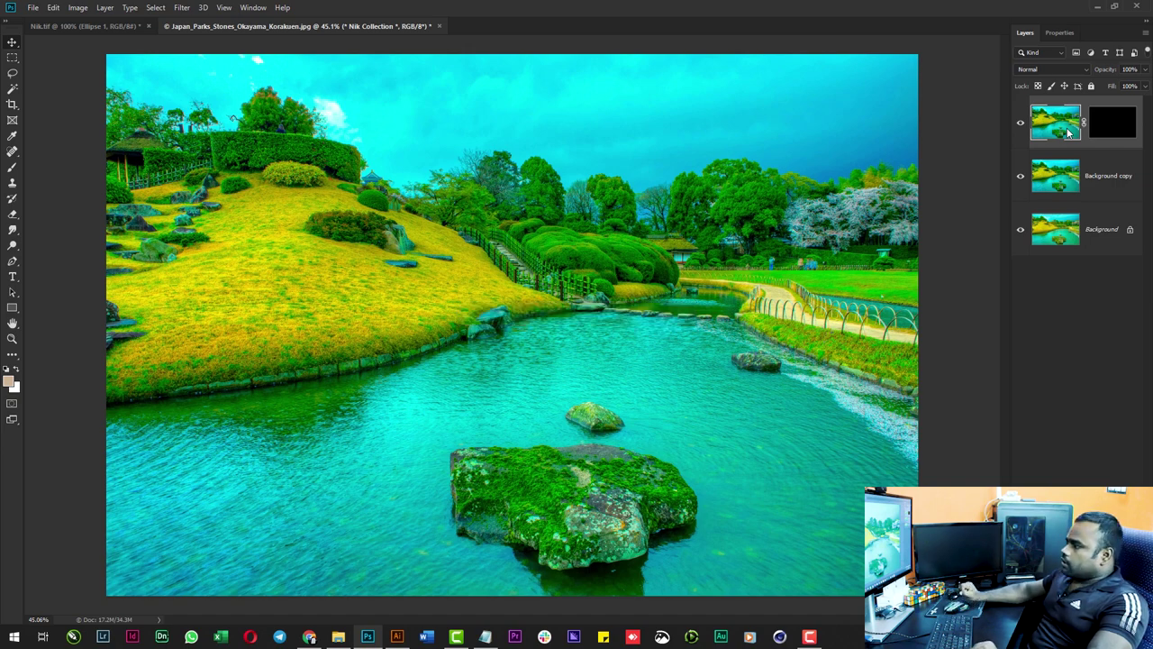
{"action": "left_click", "coordinate": [1022, 177]}
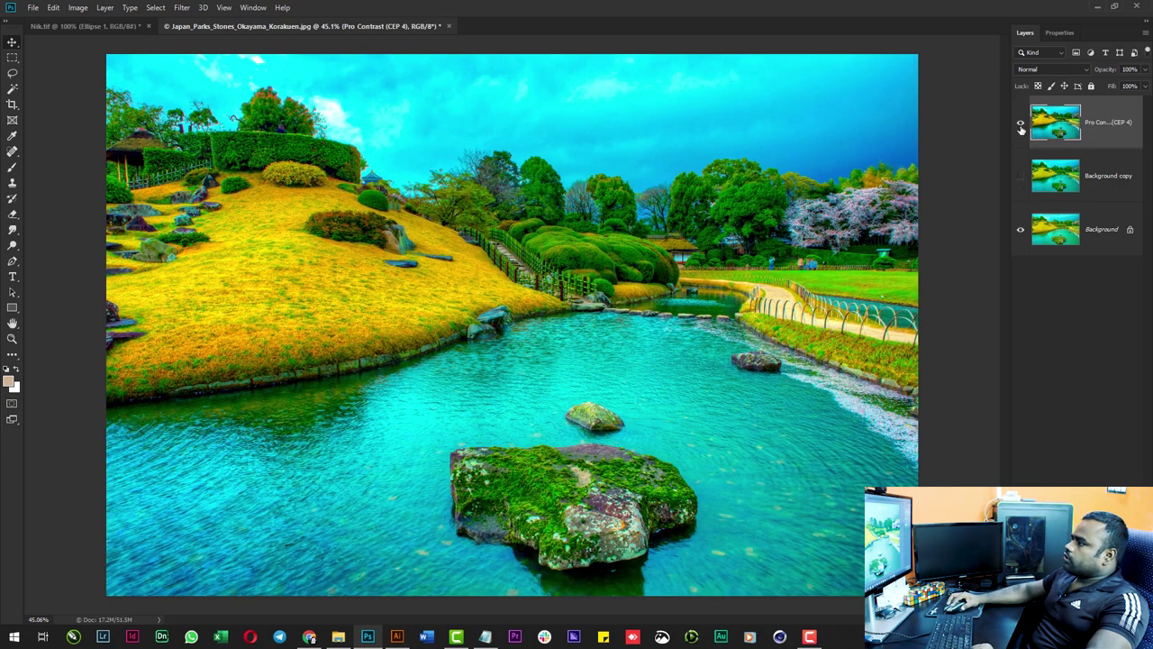
{"action": "left_click", "coordinate": [1021, 123]}
{"action": "key", "text": "f"}
{"action": "key", "text": "f"}
{"action": "left_click", "coordinate": [1021, 106]}
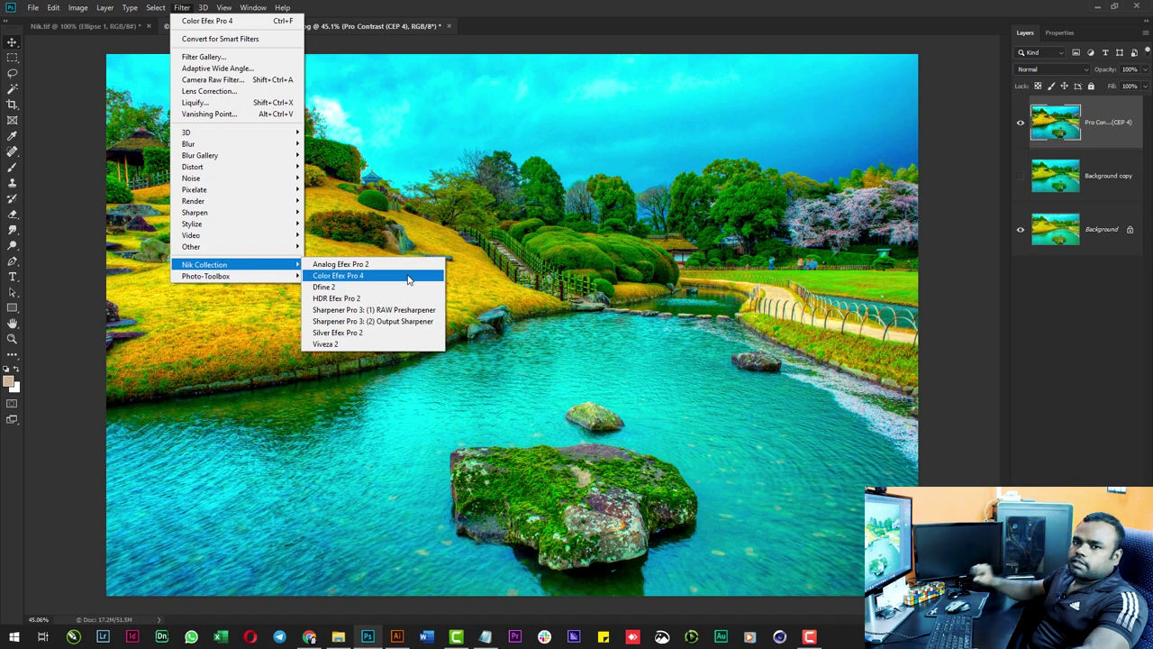
{"action": "left_click", "coordinate": [408, 280]}
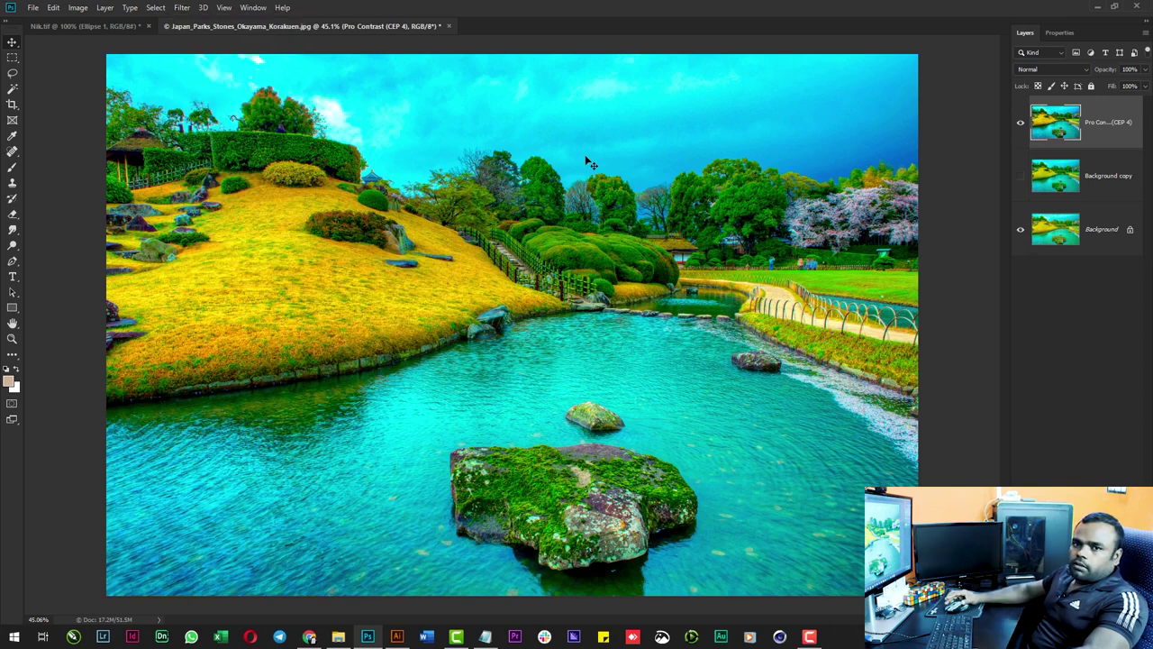